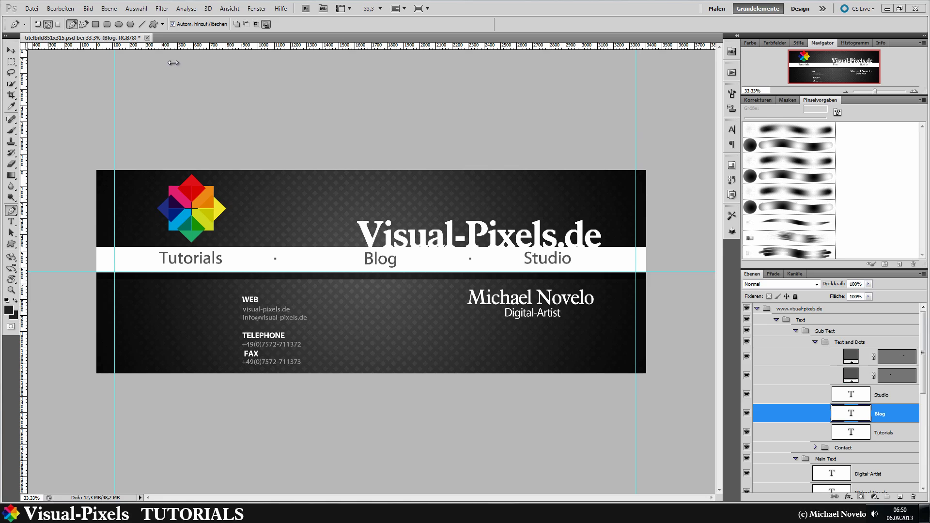
- Set the background colour to dark grey 505050
left_click(33, 8)
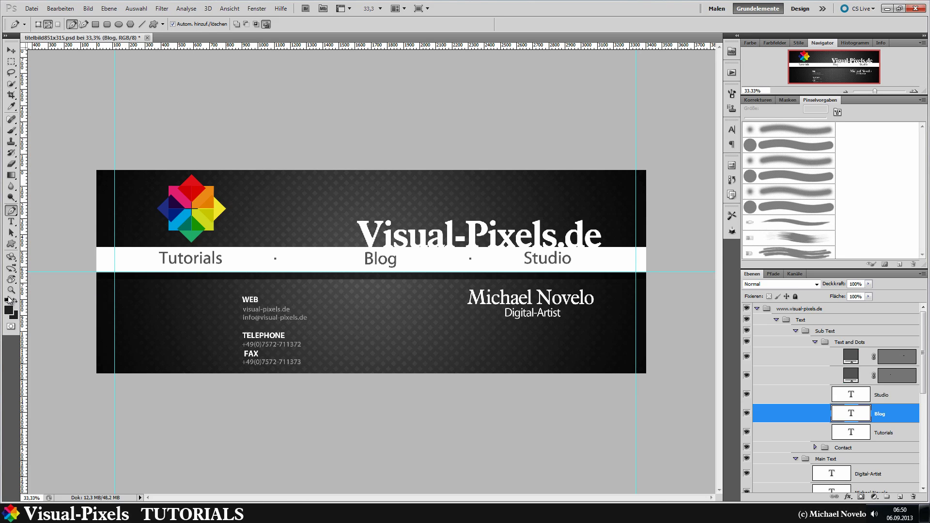
left_click(60, 340)
left_click(16, 304)
left_click(17, 318)
left_click_drag(591, 237, 517, 230)
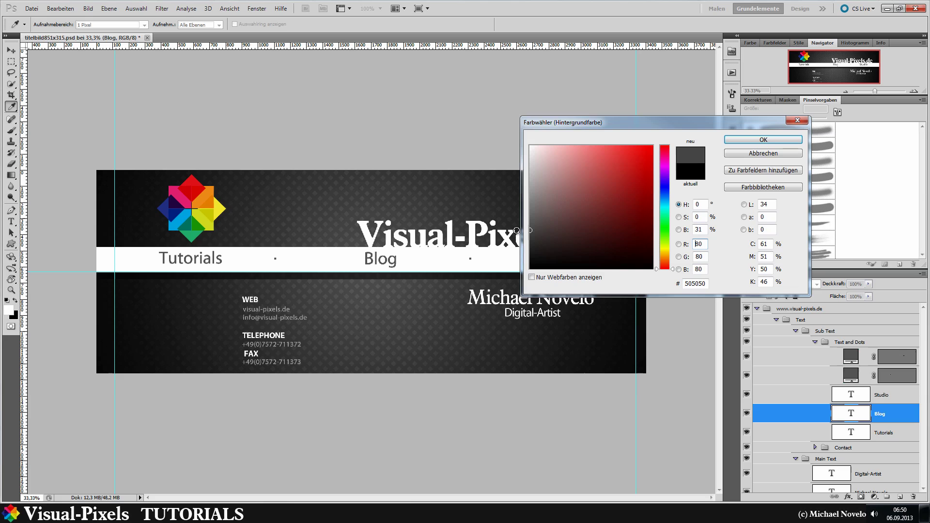
left_click(762, 139)
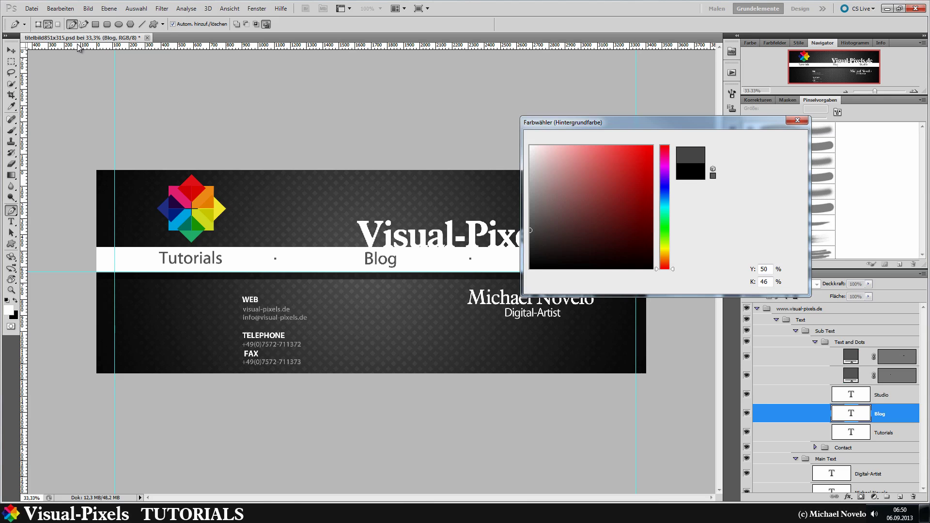
- Create a new 1920 × 1080 px document filled with the background colour
left_click(31, 9)
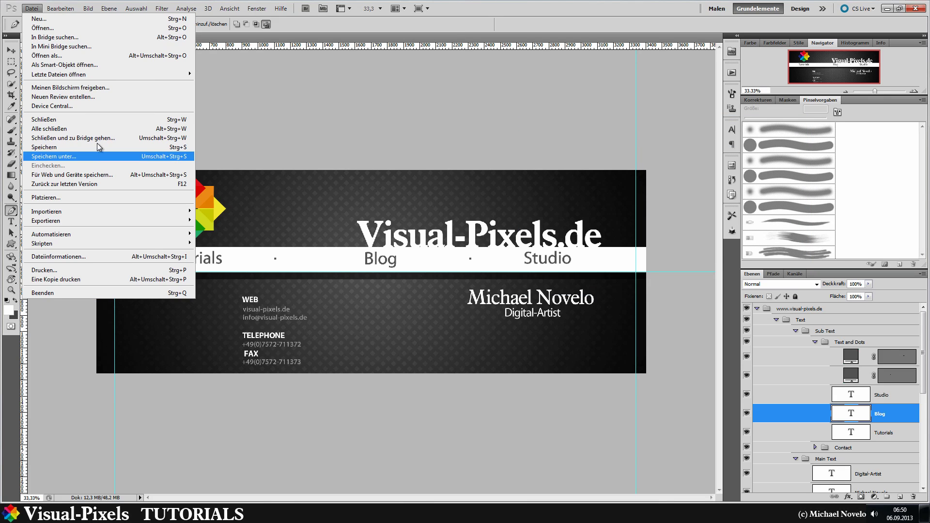
left_click(77, 20)
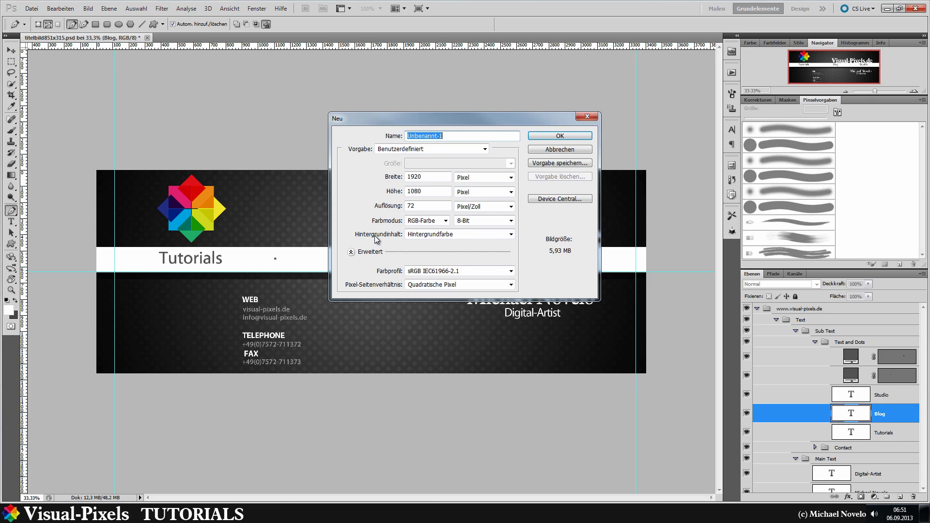
left_click(426, 235)
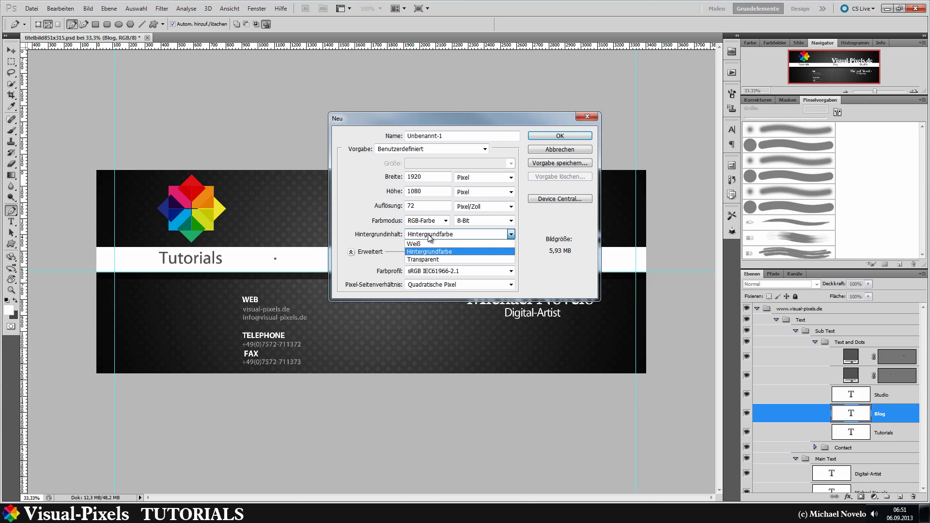
left_click(429, 238)
left_click(550, 136)
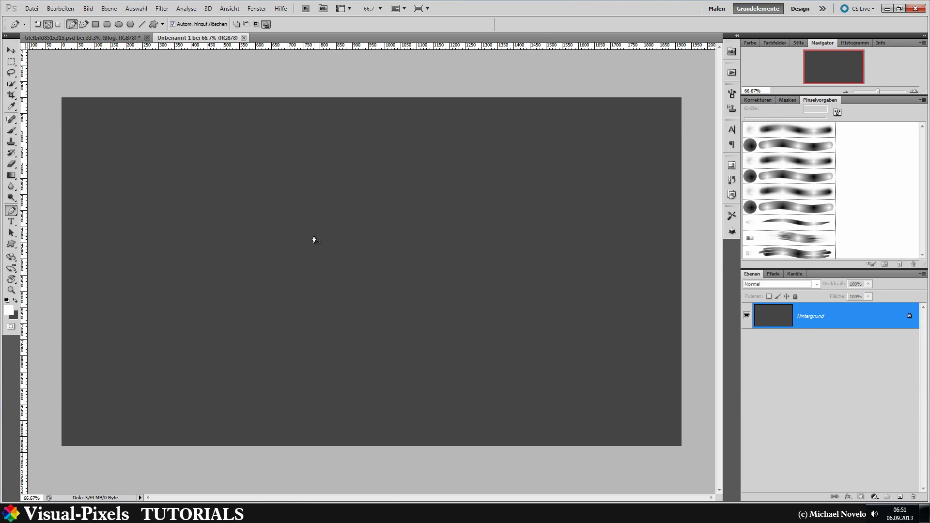
- Try higher saturation and a purple colorize tint in Hue/Saturation, then cancel
left_click(88, 10)
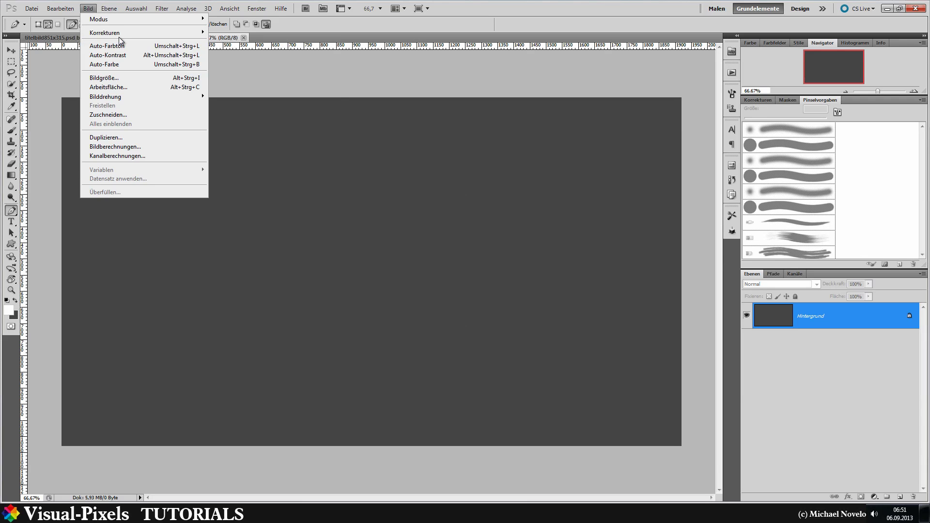
mouse_move(121, 35)
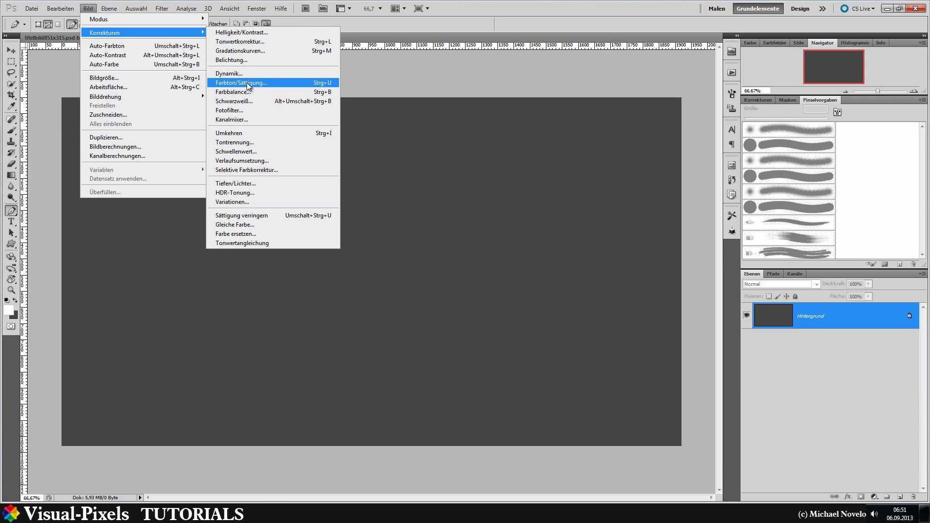
left_click(241, 82)
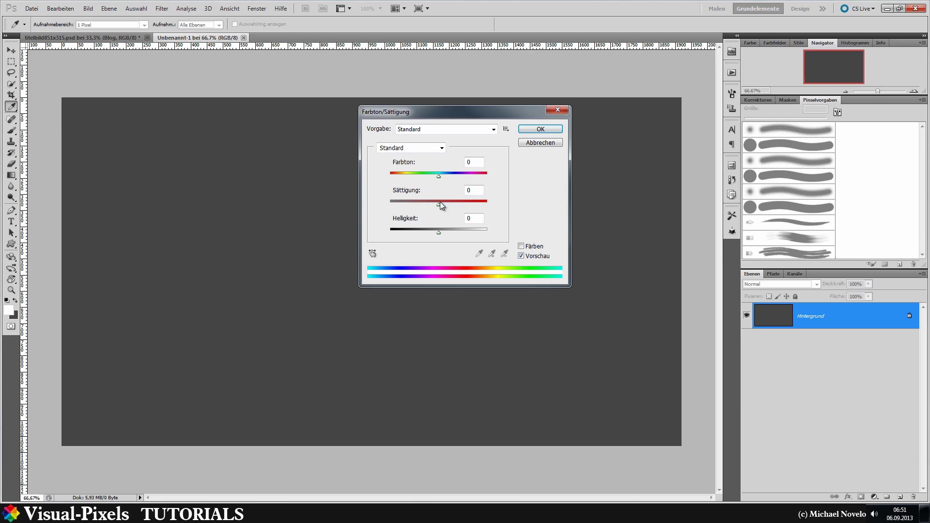
left_click_drag(438, 204, 463, 205)
left_click(520, 246)
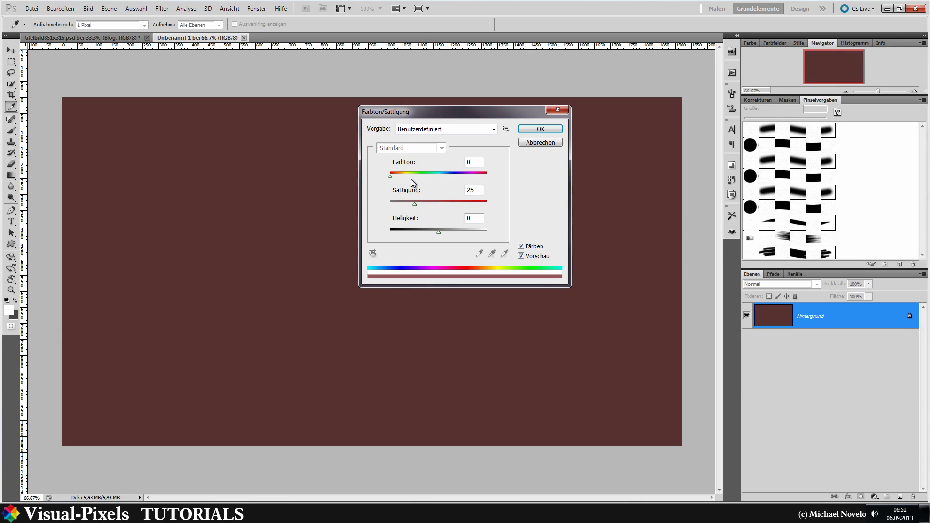
left_click_drag(411, 177, 447, 177)
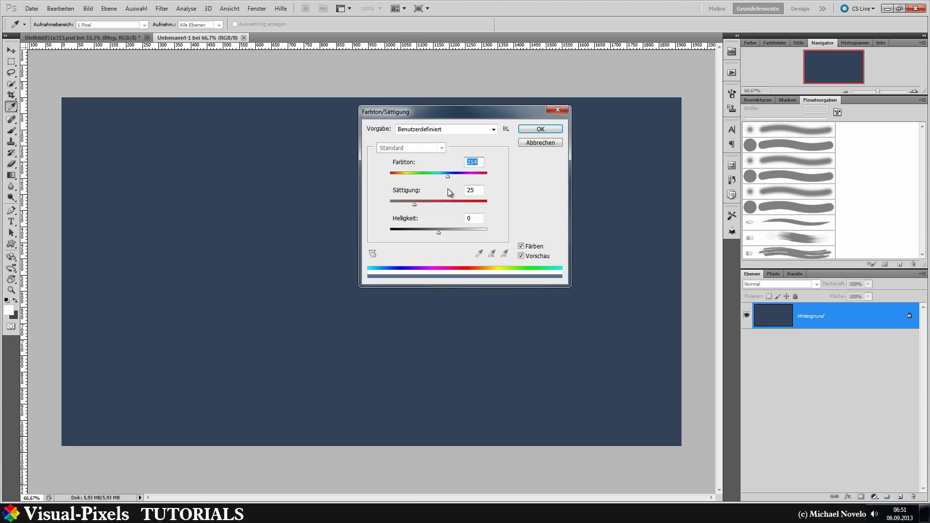
left_click(531, 142)
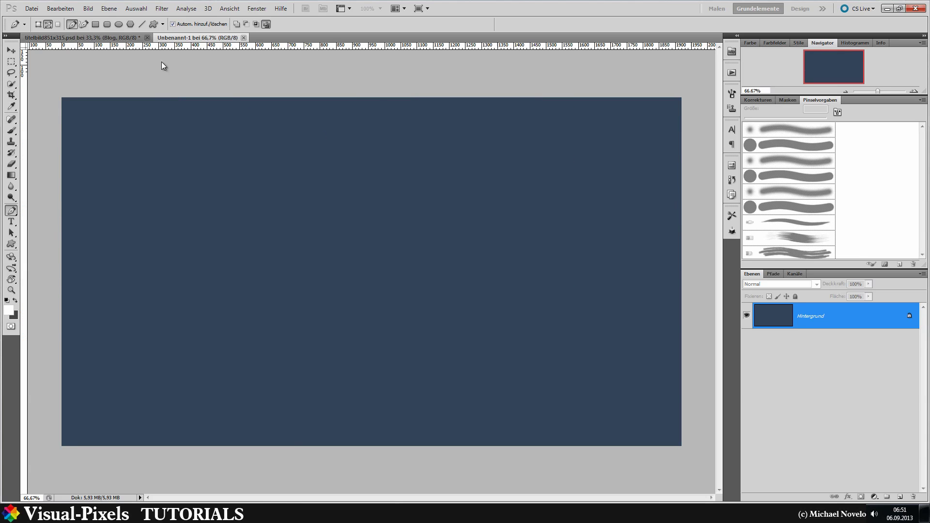
- Lower the Hue/Saturation lightness to -51 to darken the background to near black
left_click(95, 12)
mouse_move(124, 35)
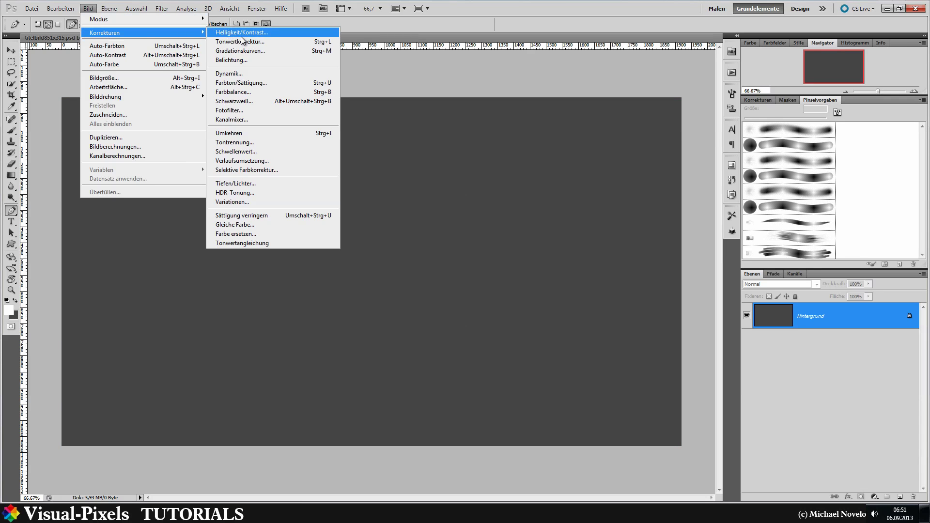
left_click(251, 89)
left_click_drag(438, 234, 417, 234)
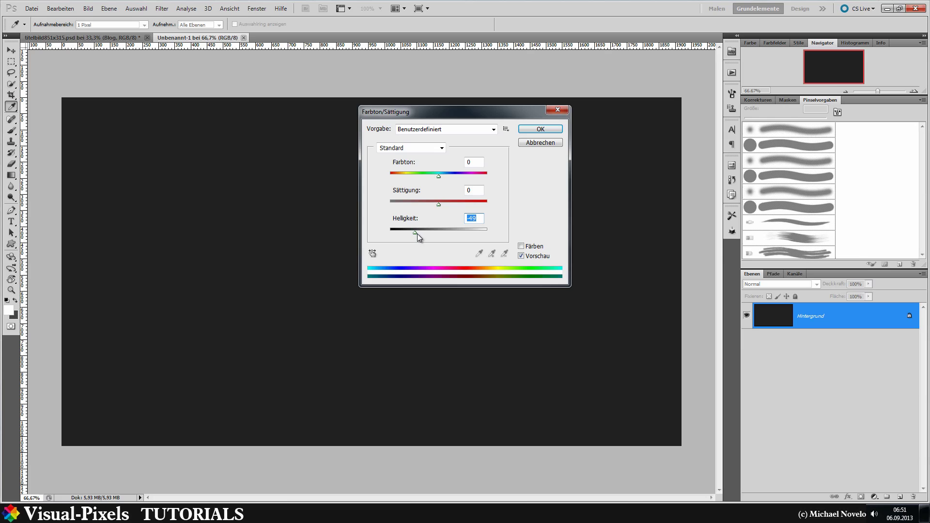
left_click_drag(417, 234, 414, 233)
left_click(537, 130)
key("p")
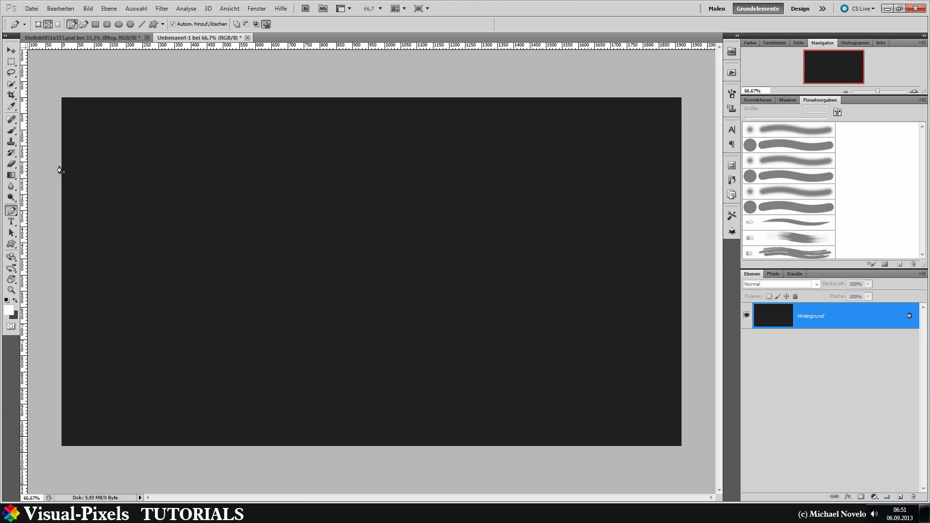
- Choose the Pen tool set to draw plain paths (Pfade mode)
left_click(10, 131)
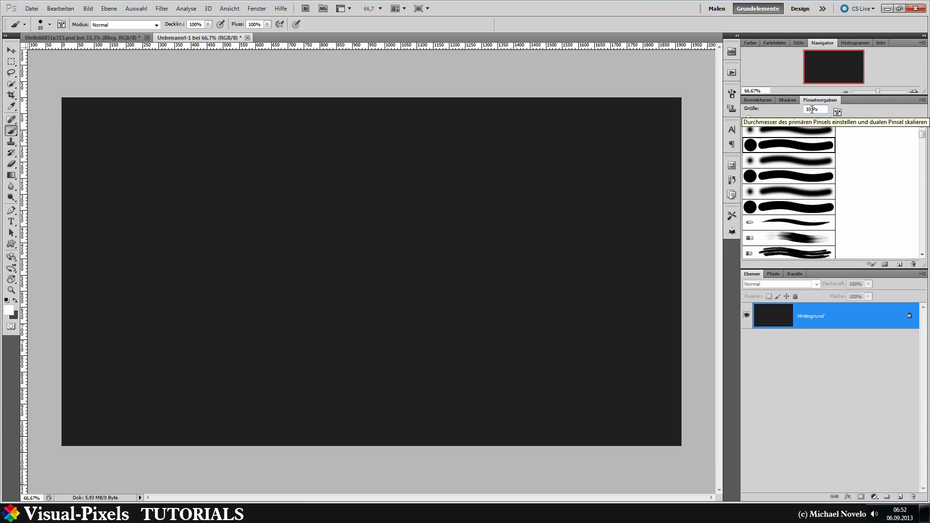
left_click(807, 109)
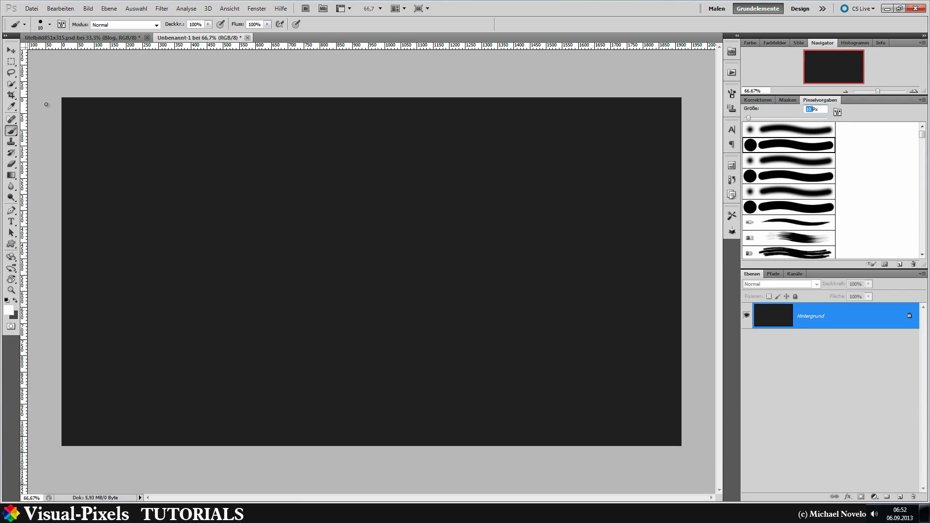
left_click(11, 212)
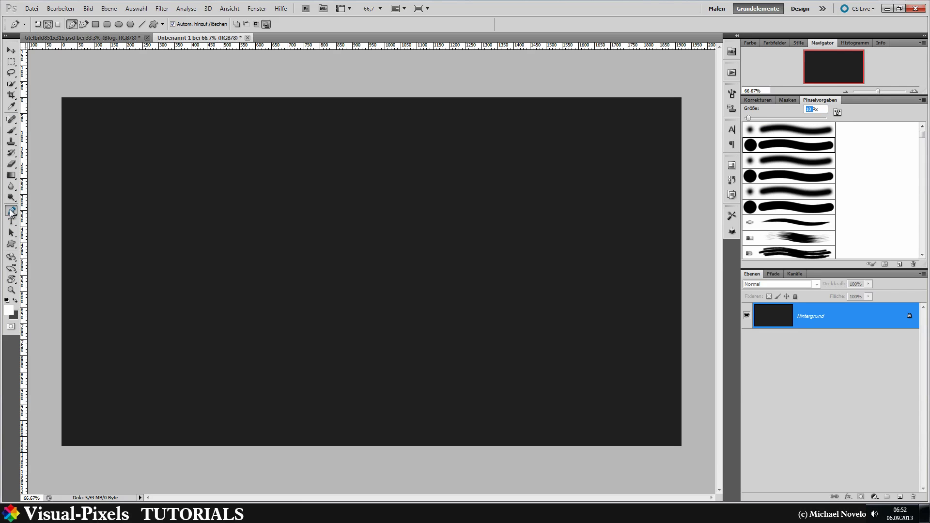
left_click(48, 25)
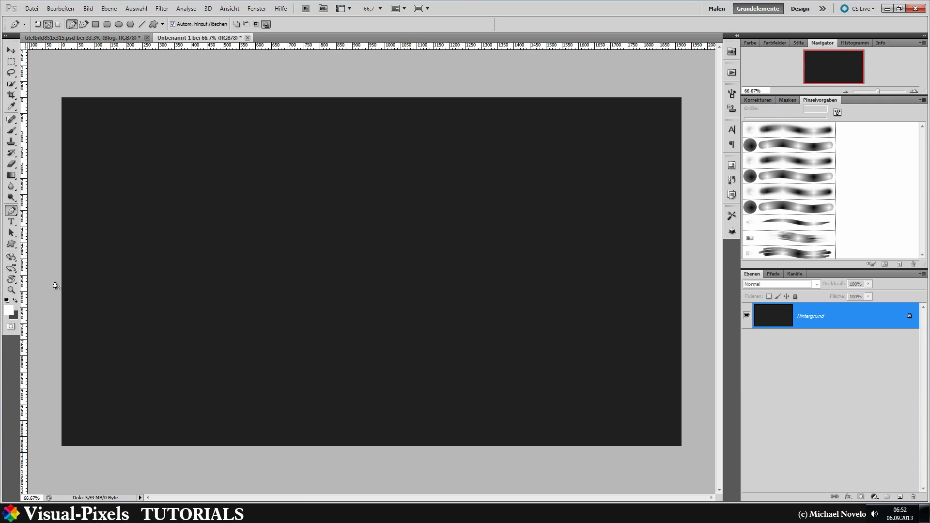
- Draw a wavy path from the left edge through a central peak to the lower right
left_click(60, 210)
left_click_drag(204, 268, 341, 265)
left_click_drag(415, 213, 507, 215)
left_click_drag(624, 313, 704, 324)
left_click(709, 313)
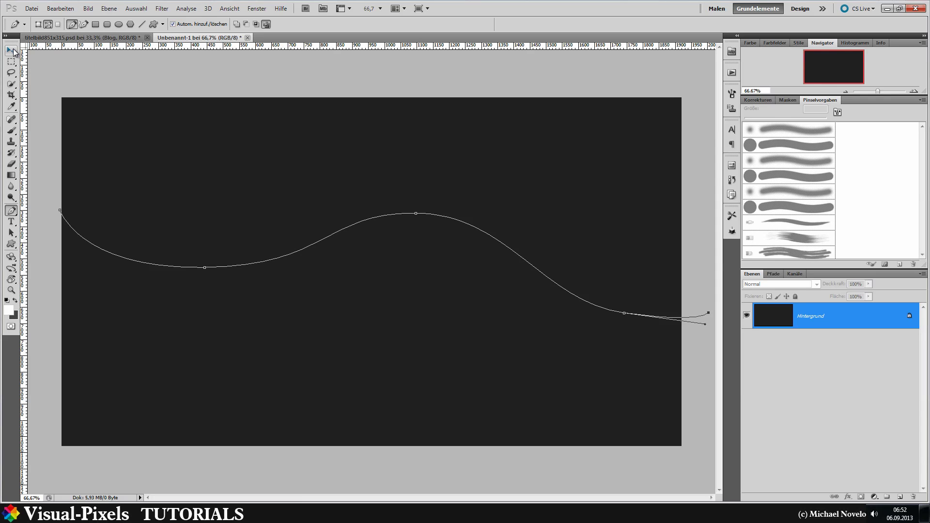
- Add a new empty layer above the dark background
right_click(142, 264)
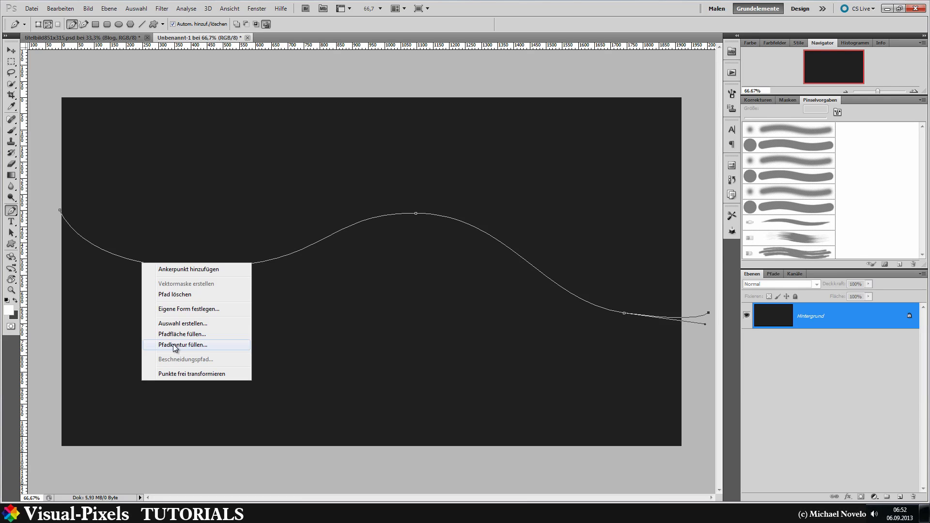
left_click(822, 420)
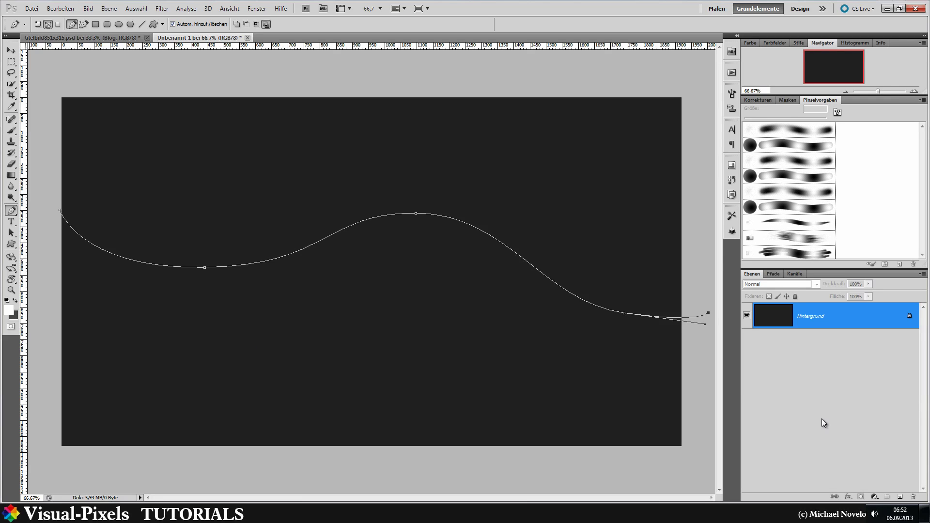
left_click(900, 497)
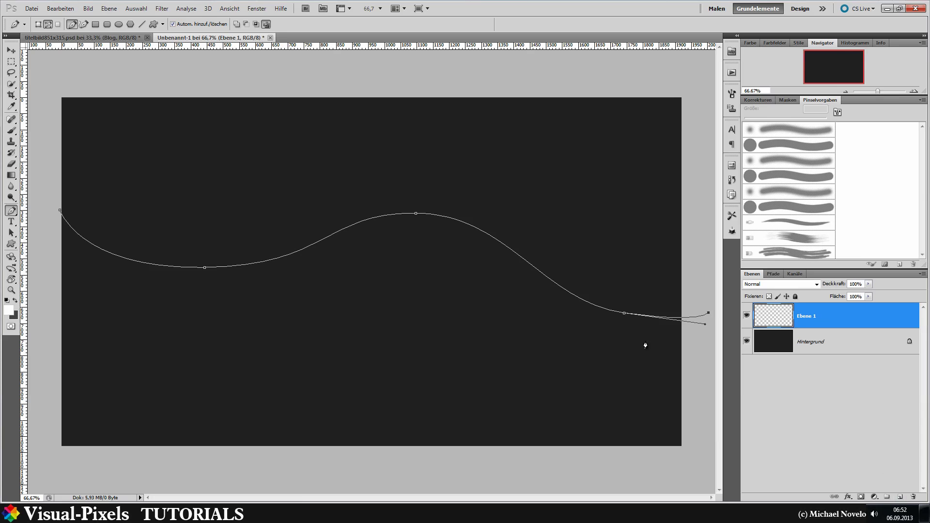
- Stroke the path with the brush (Pfadkontur füllen, Pinsel), then hide the path outline
right_click(134, 263)
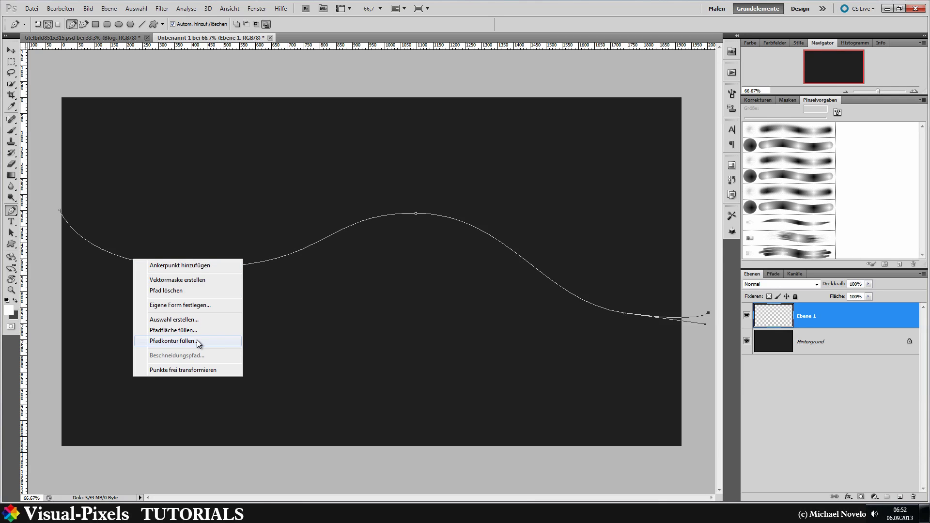
left_click(199, 342)
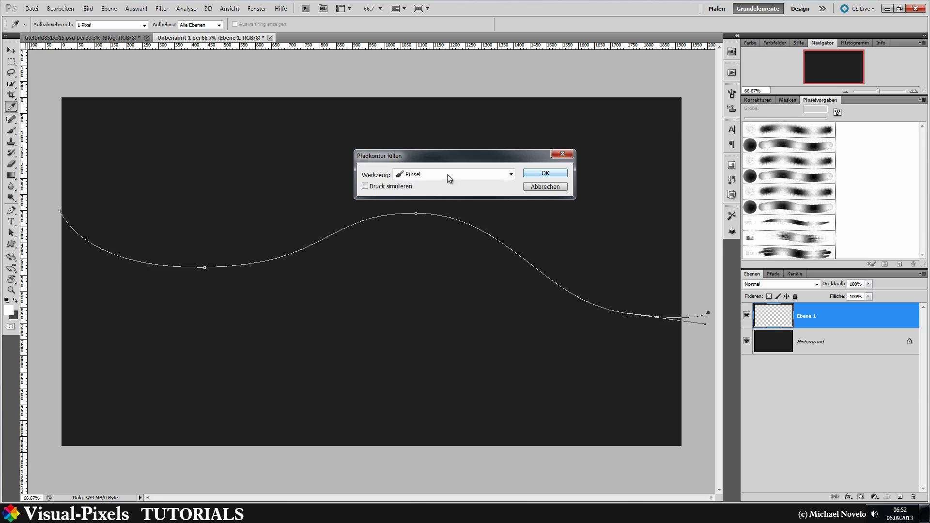
left_click(422, 175)
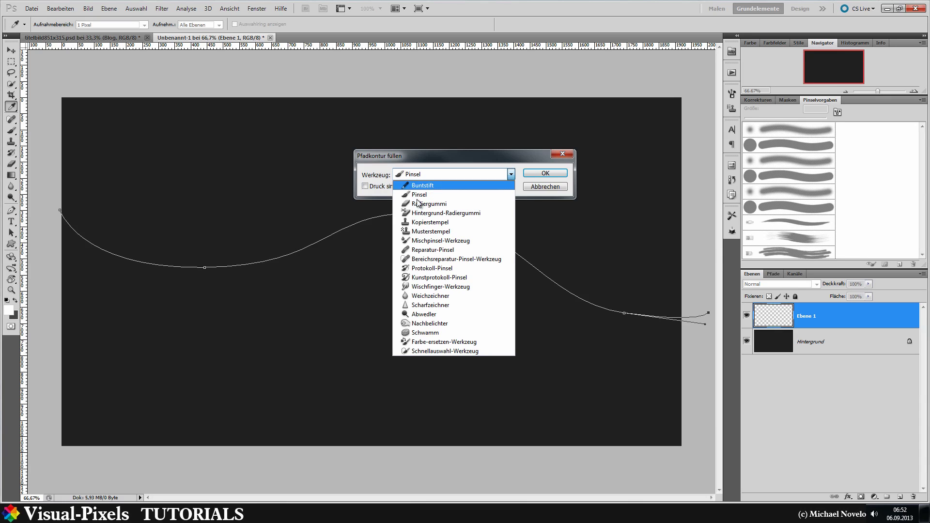
left_click(419, 195)
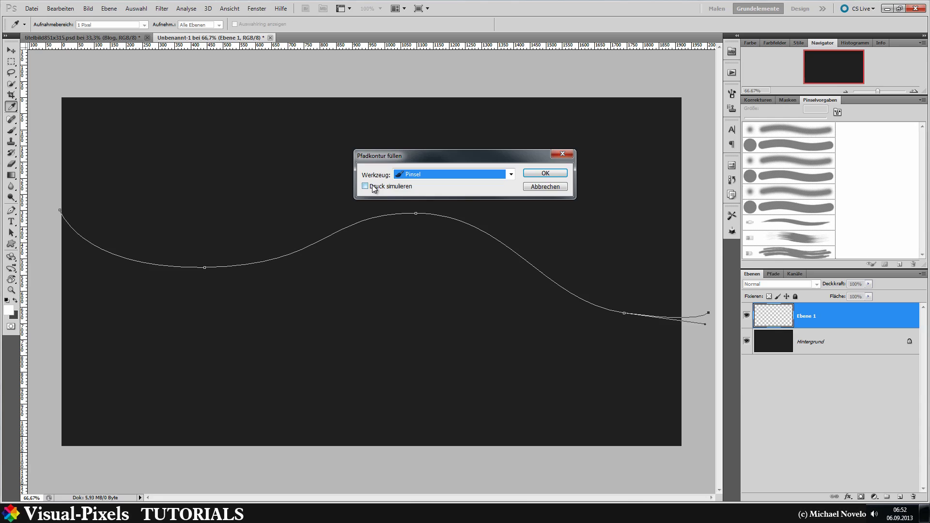
left_click(539, 175)
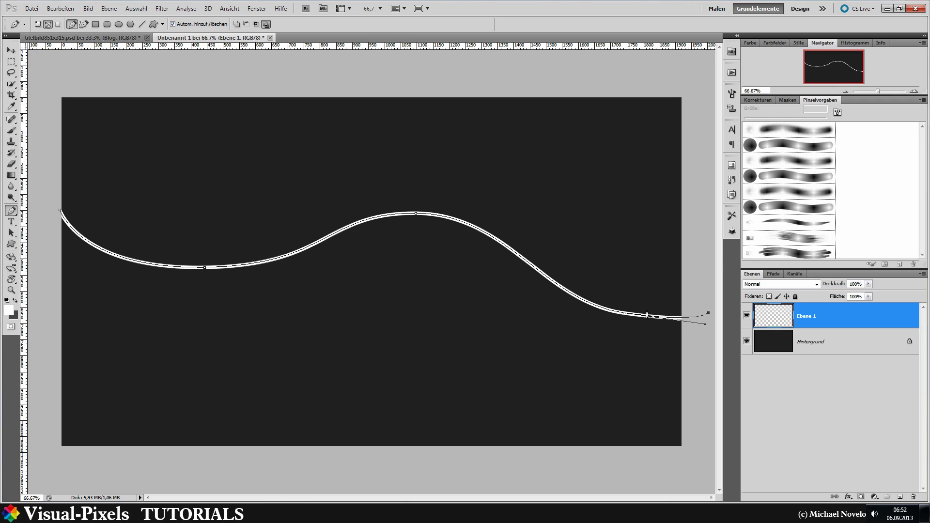
right_click(378, 220)
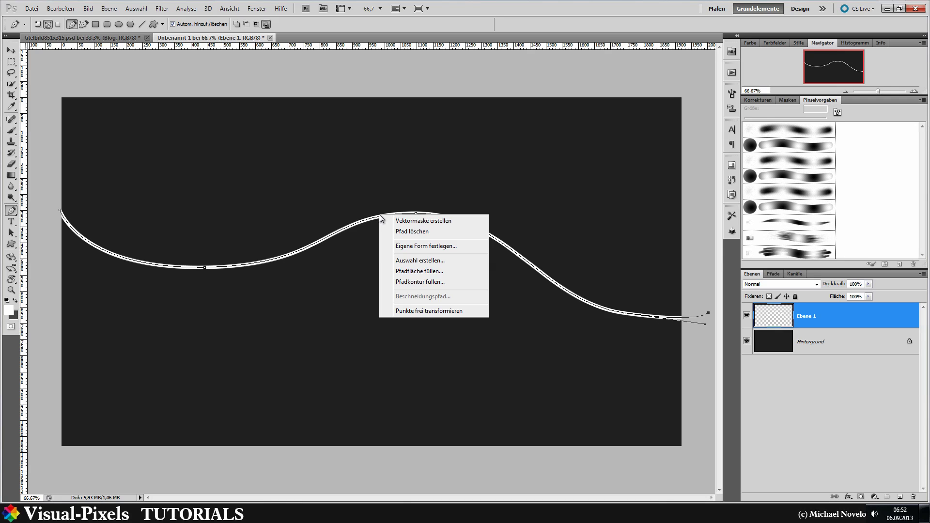
key("Escape")
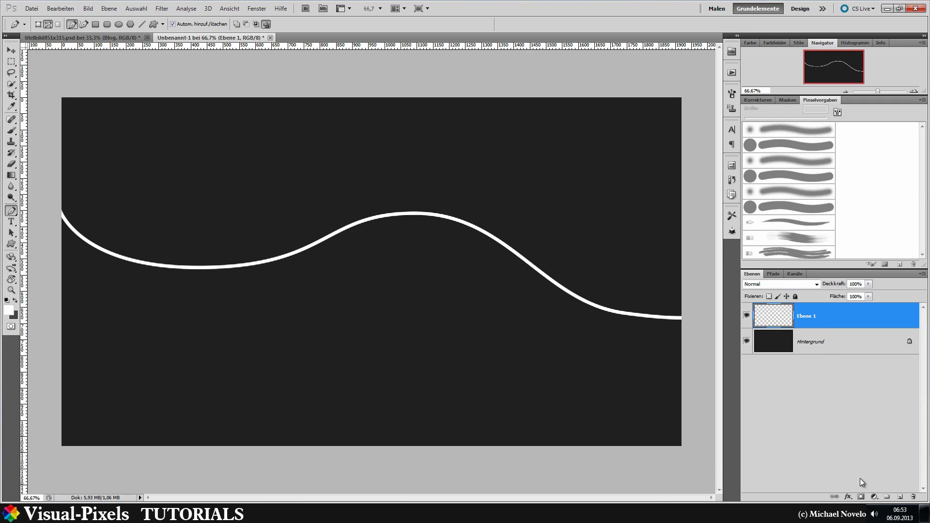
- Add Ebene 2 and make it a clipping mask (Schnittmaske) on the white line layer
left_click(900, 497)
right_click(820, 311)
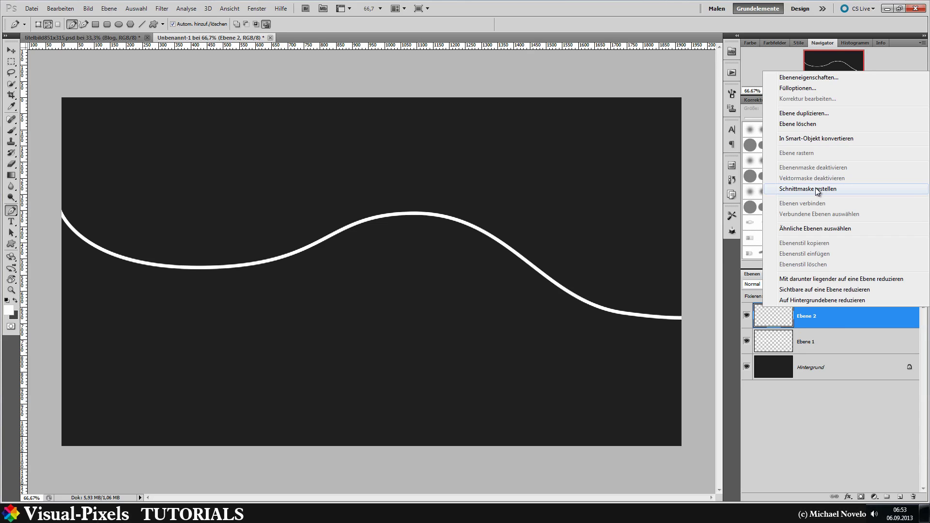
left_click(818, 191)
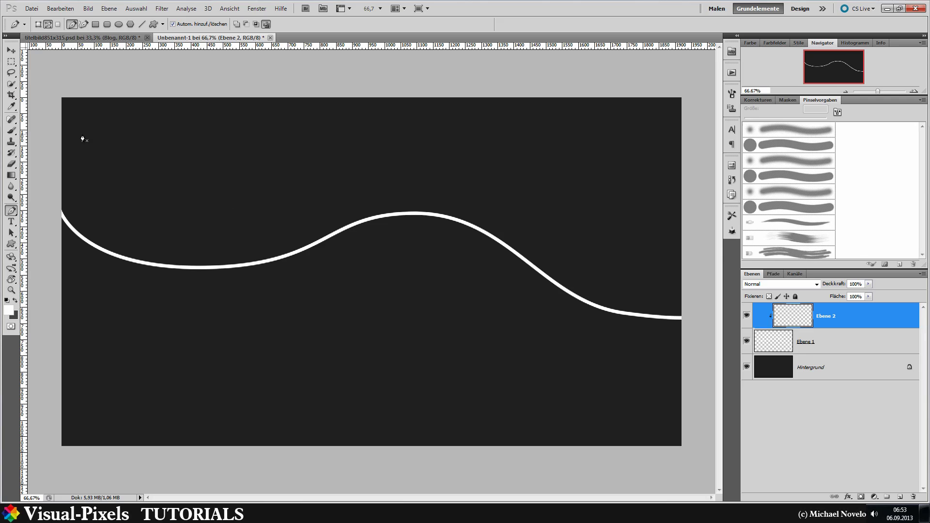
- Fill Ebene 2 with the Spektrum gradient dragged from the left edge to the right
left_click(11, 178)
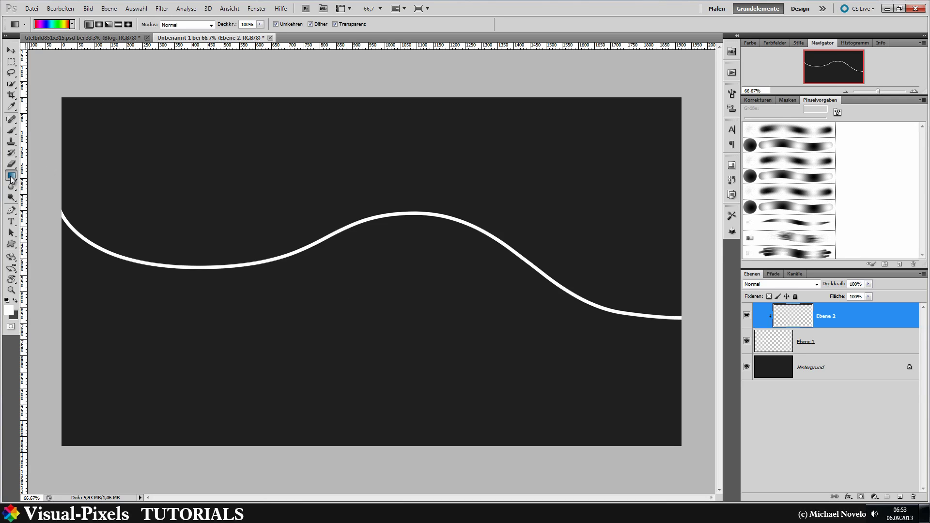
right_click(11, 177)
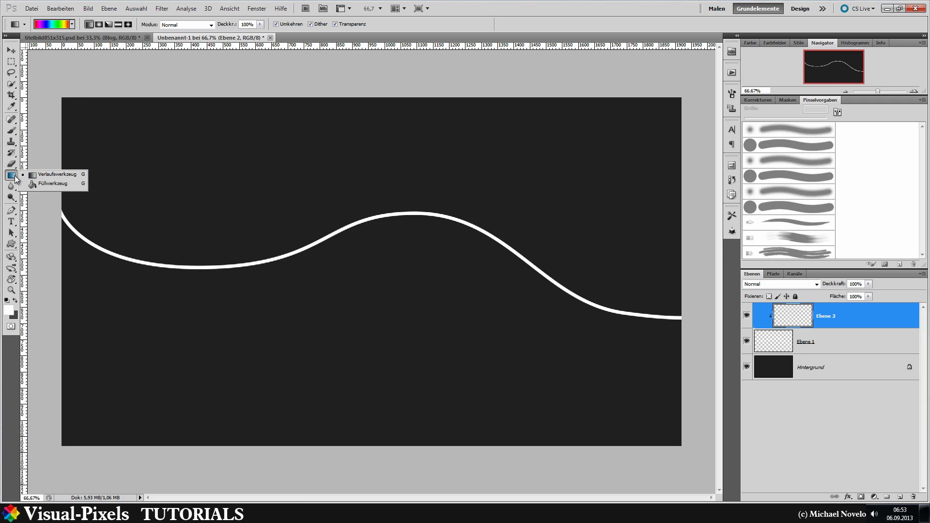
left_click(46, 175)
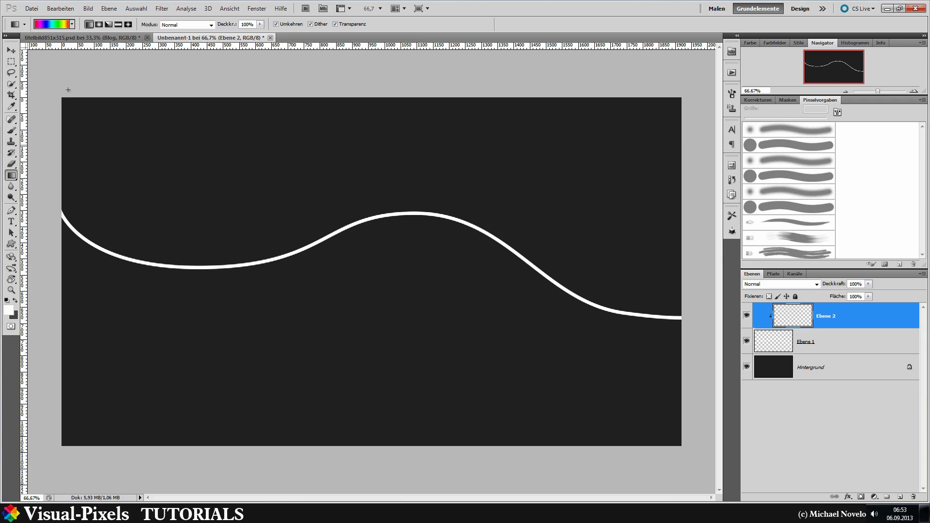
left_click(54, 24)
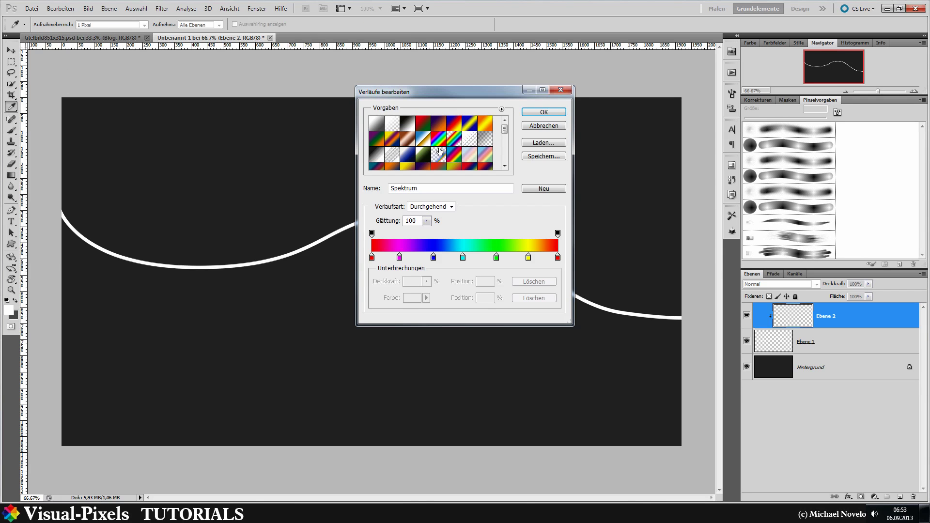
left_click(534, 112)
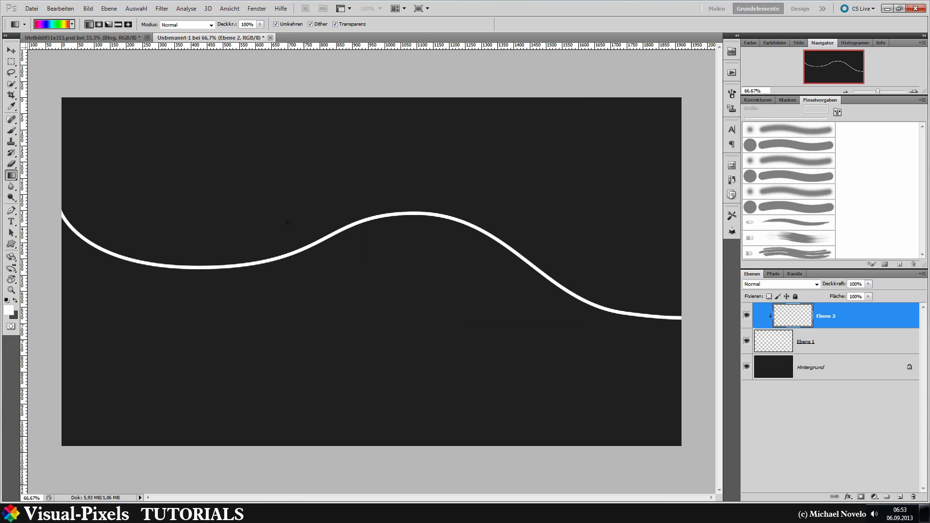
left_click_drag(63, 216, 315, 217)
left_click_drag(553, 216, 681, 216)
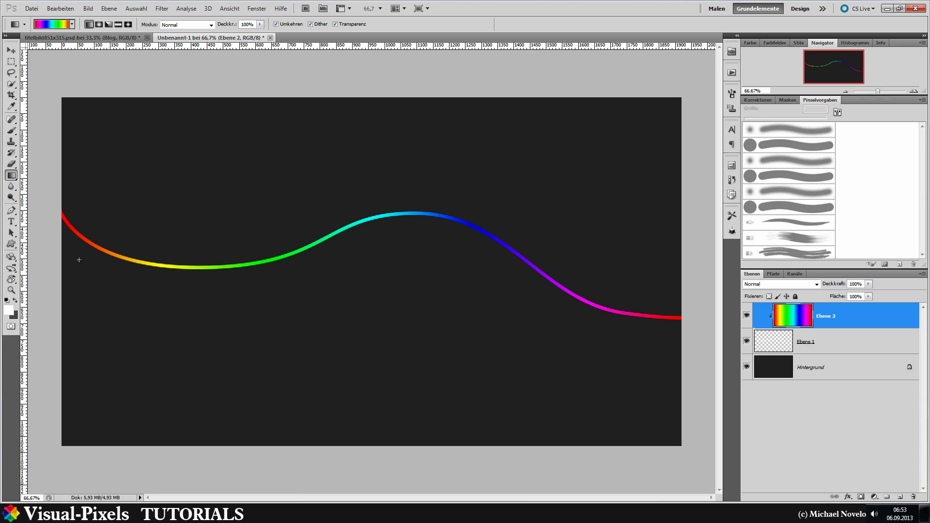
- Merge the gradient layer with the line layer and duplicate the rainbow curve layer
left_click(826, 342, "shift")
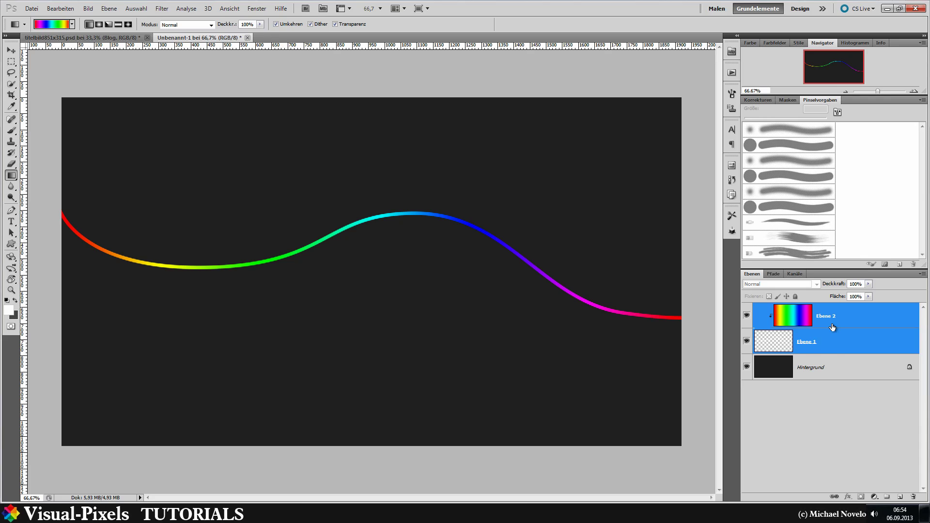
key("ctrl+e")
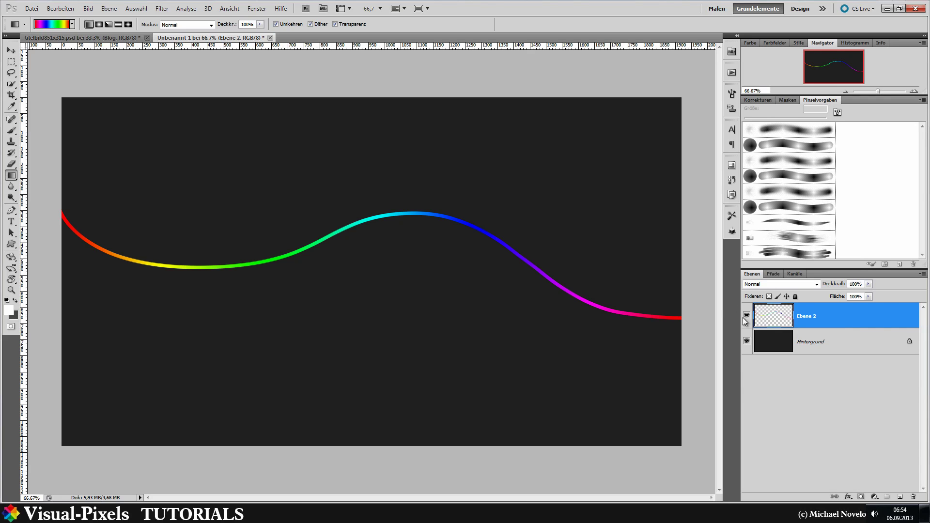
left_click_drag(885, 310, 899, 496)
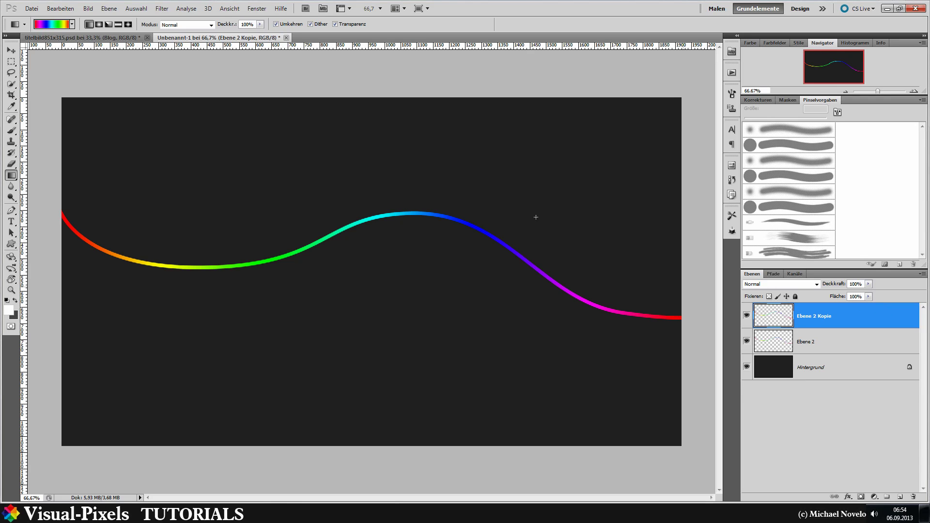
- Apply a Gaussian blur with radius 3,7 to the copied curve layer
left_click(162, 8)
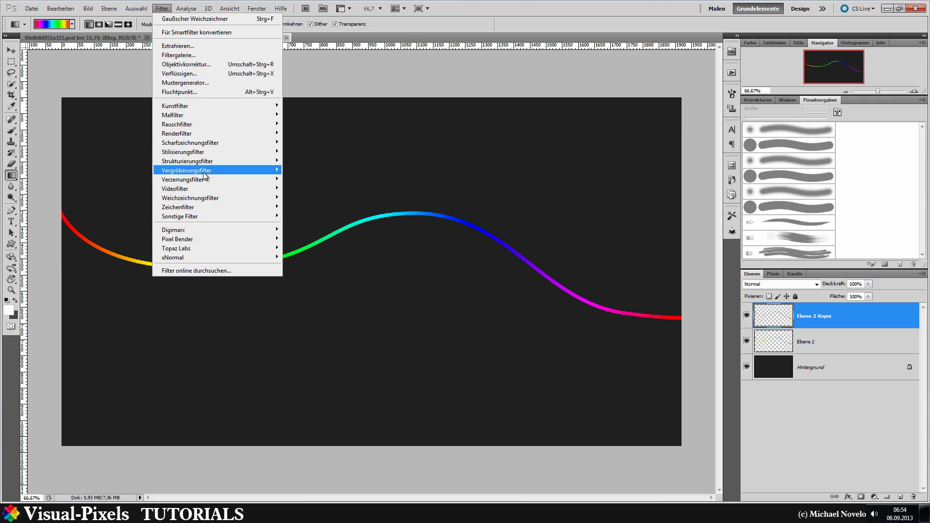
mouse_move(208, 195)
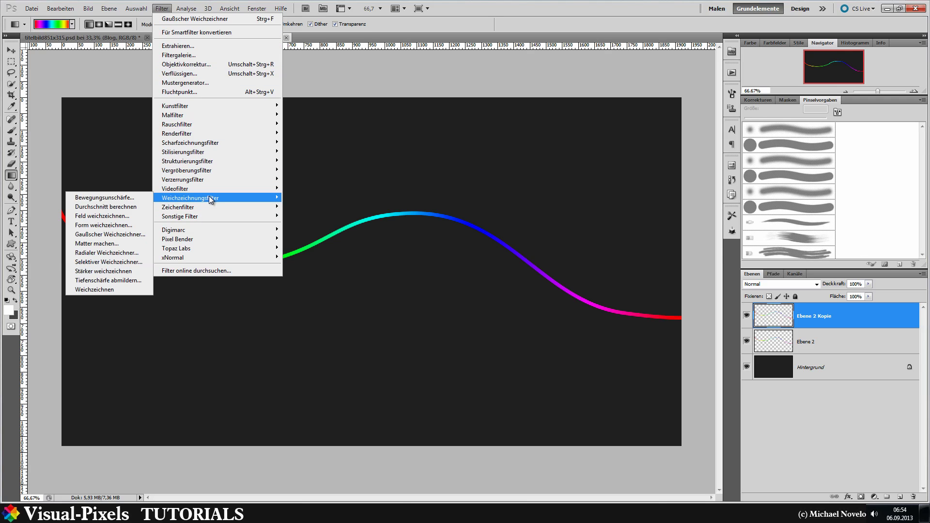
left_click(113, 234)
left_click_drag(435, 265, 410, 264)
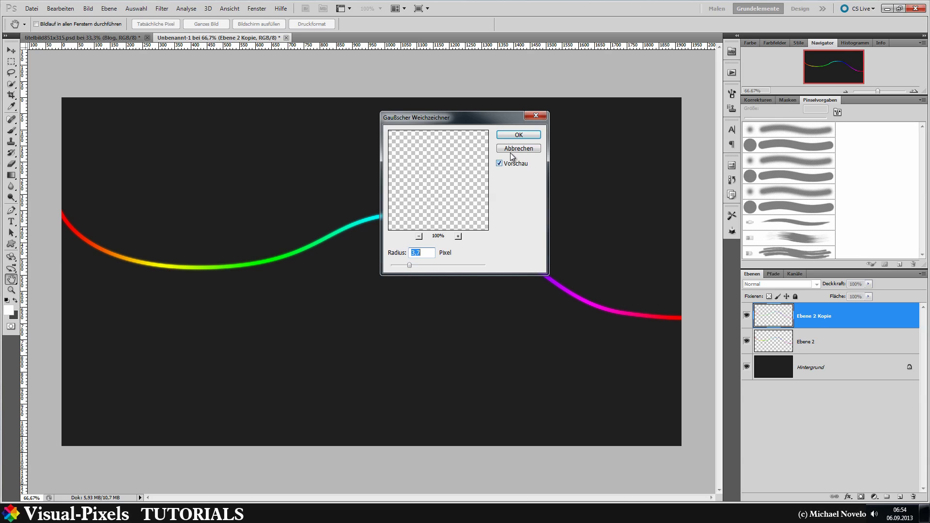
left_click(528, 139)
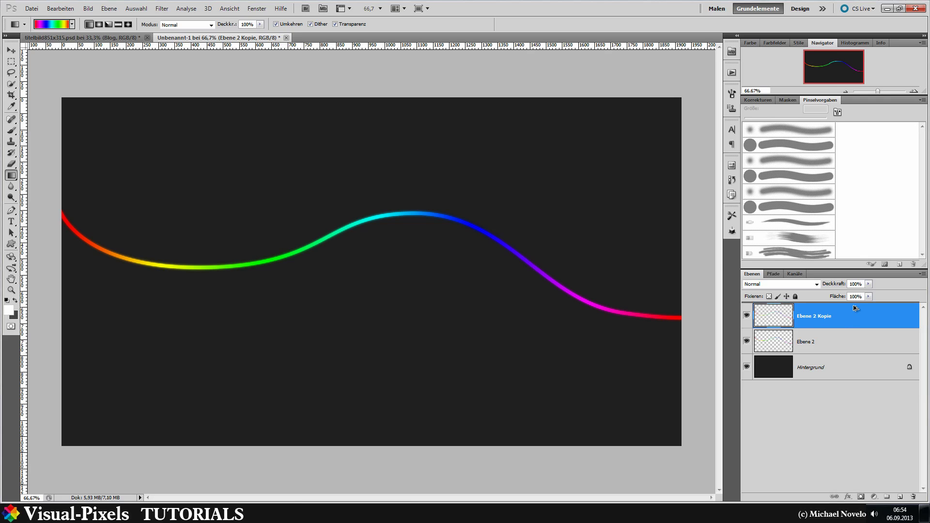
- Duplicate the blurred curve three times with Ctrl+J, reapply the blur, then merge all five layers
key("ctrl+j")
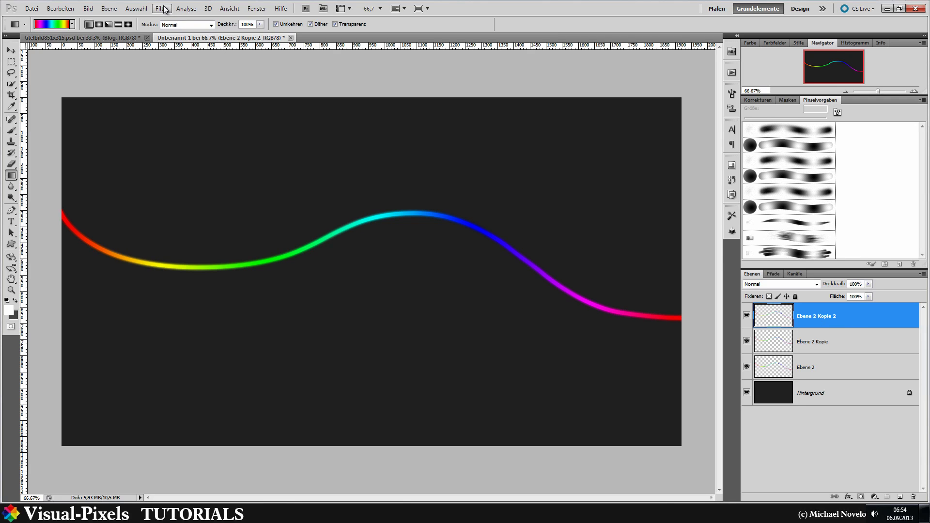
left_click(162, 10)
left_click(169, 18)
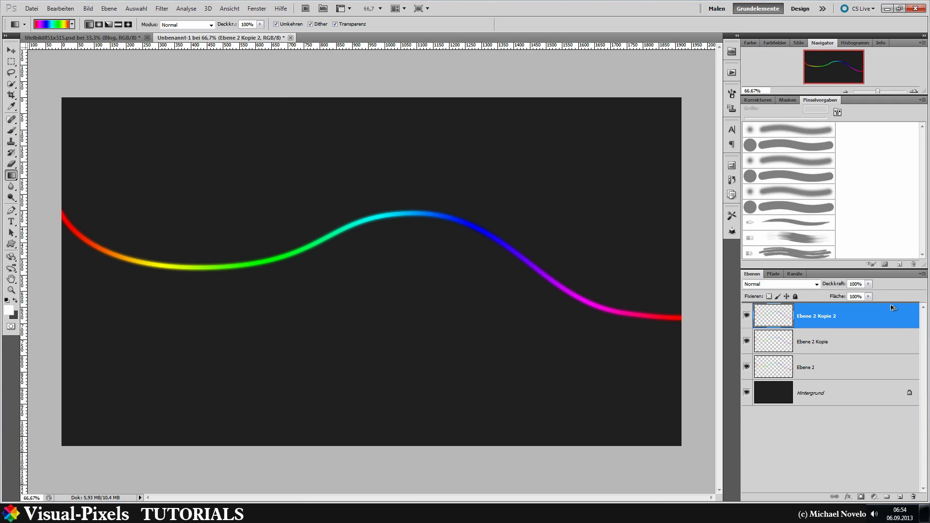
key("ctrl+j")
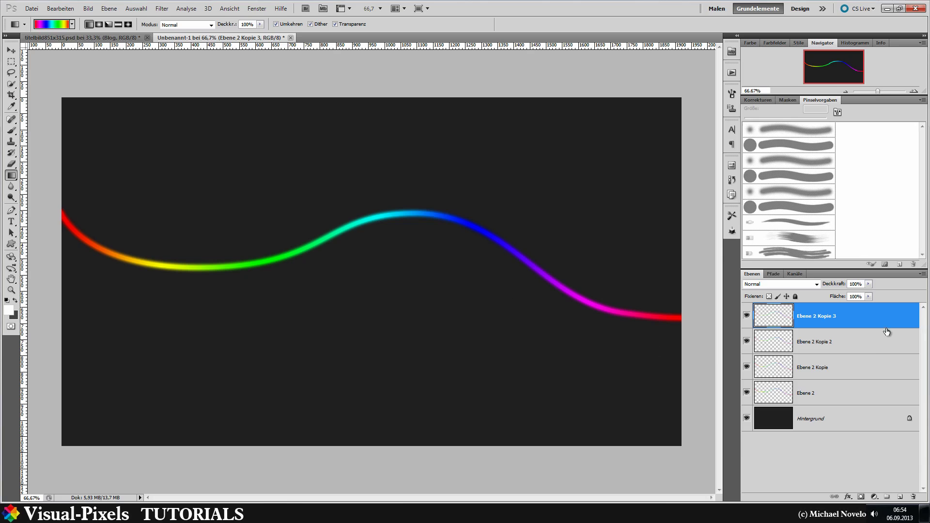
key("ctrl+j")
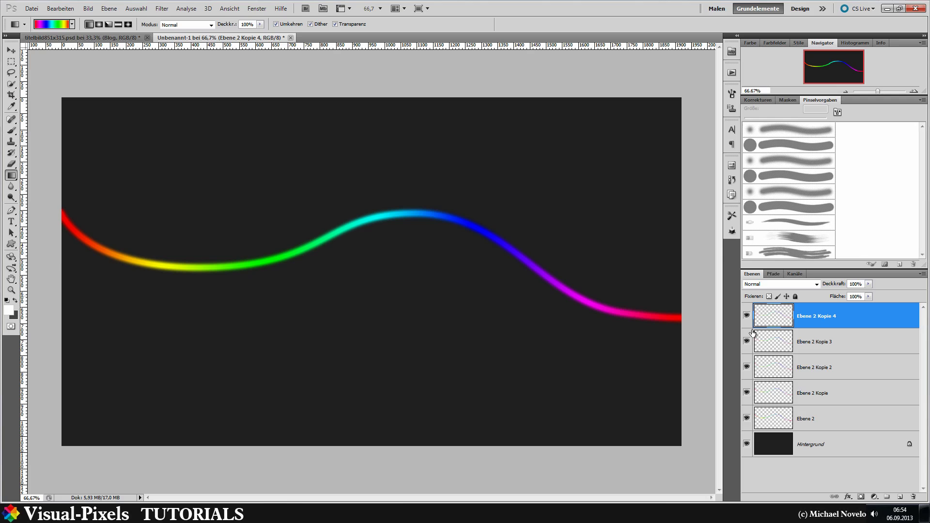
left_click(829, 418, "shift")
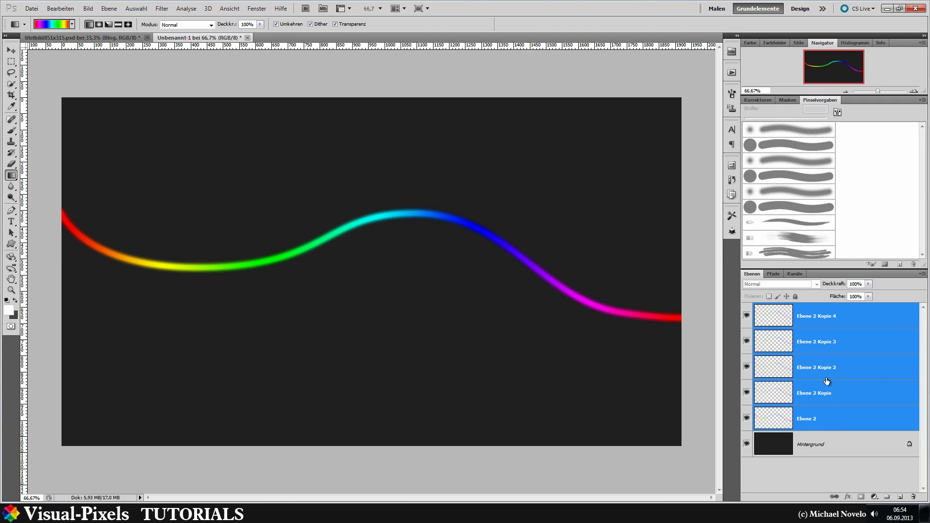
key("ctrl+e")
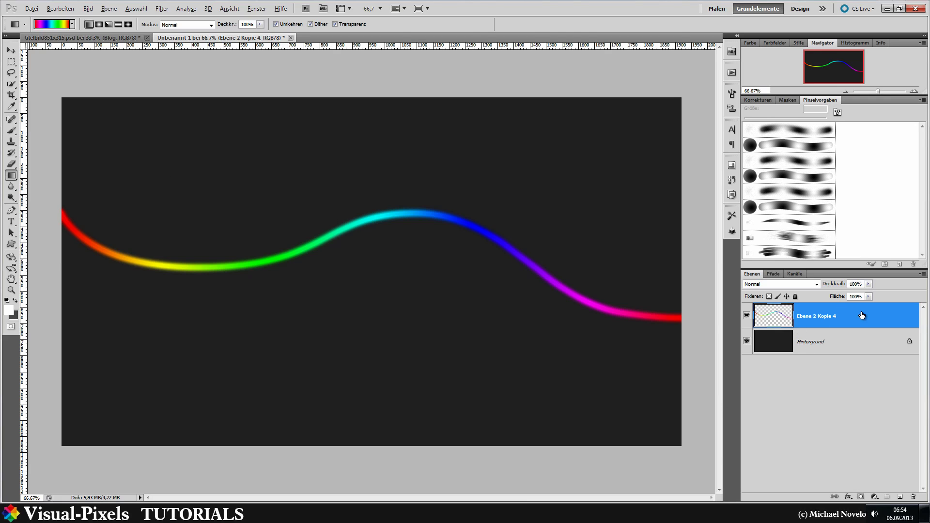
- Duplicate the glow layer and set the copy's blend mode to Linear abwedeln (Hinzufügen)
key("ctrl+j")
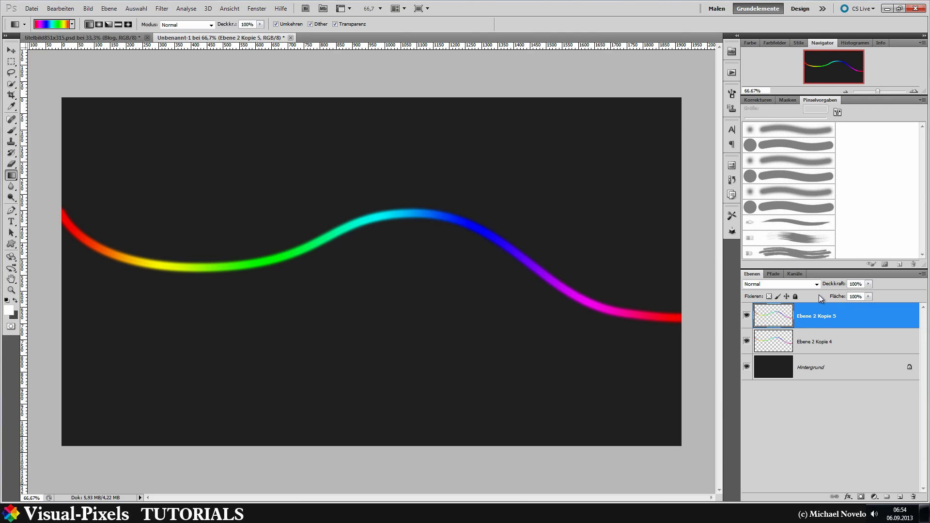
left_click(818, 284)
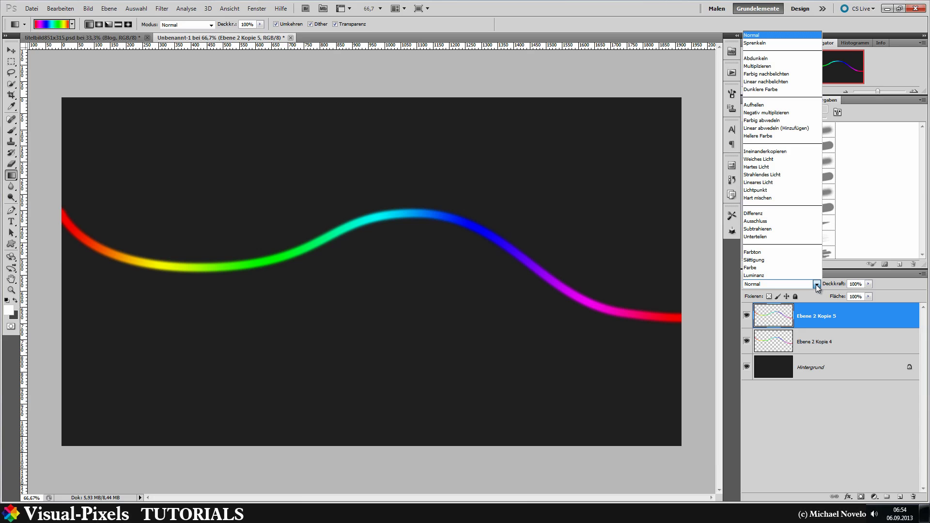
left_click(785, 128)
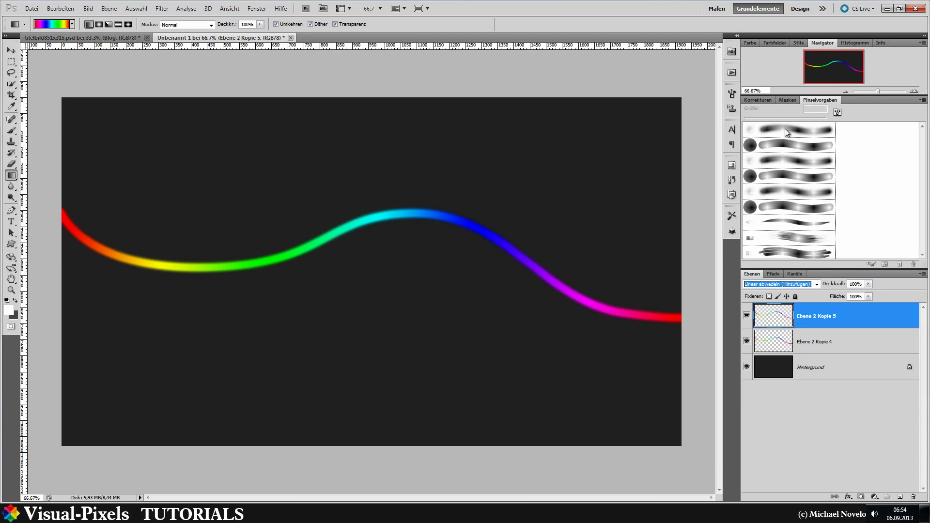
left_click(746, 316)
left_click(746, 316)
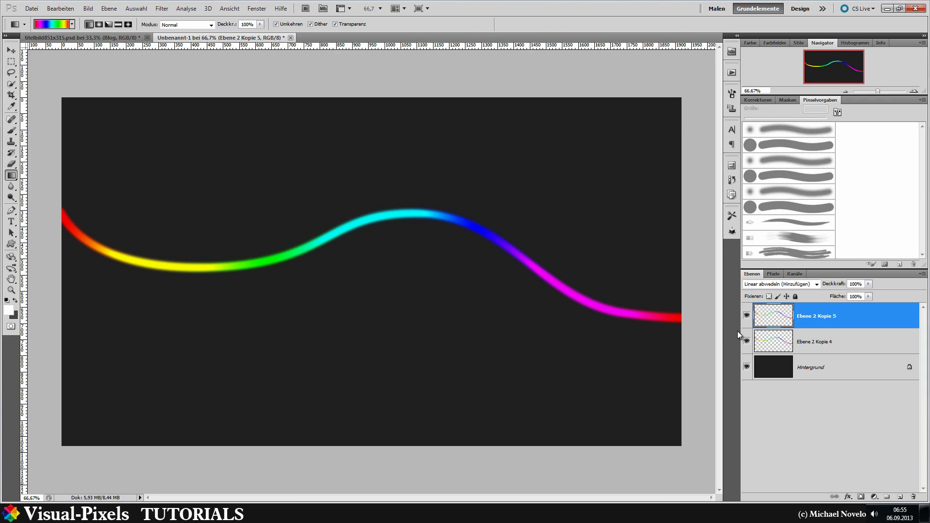
- Merge Ebene 2 Kopie 4 and Ebene 2 Kopie 5 into one layer
left_click(777, 335)
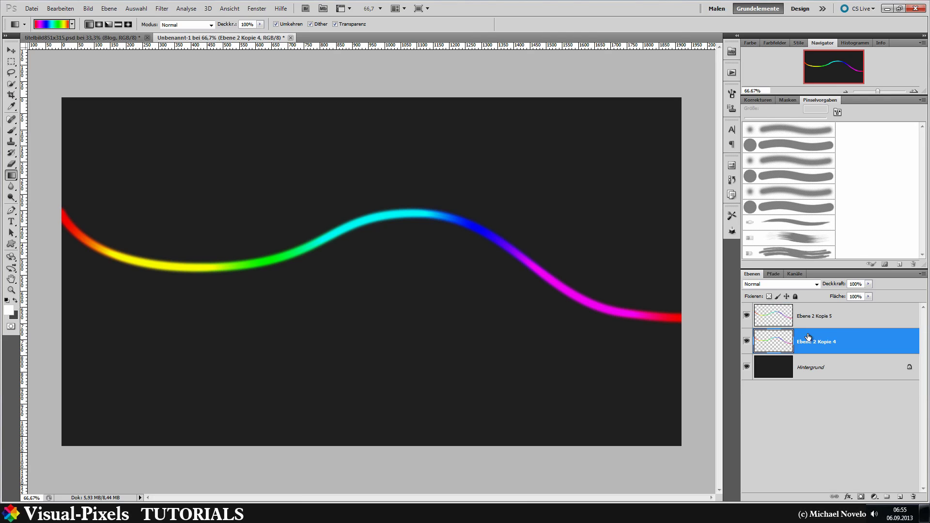
left_click(857, 323, "ctrl")
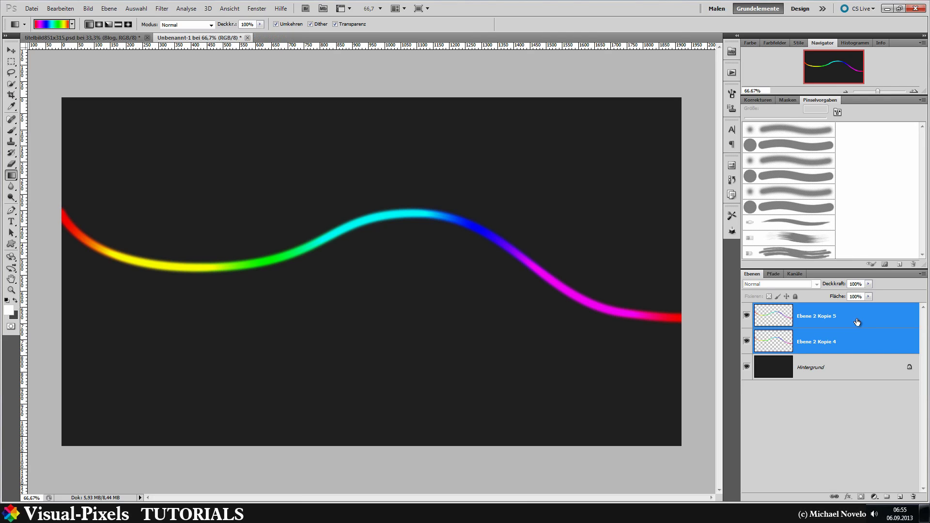
key("ctrl+e")
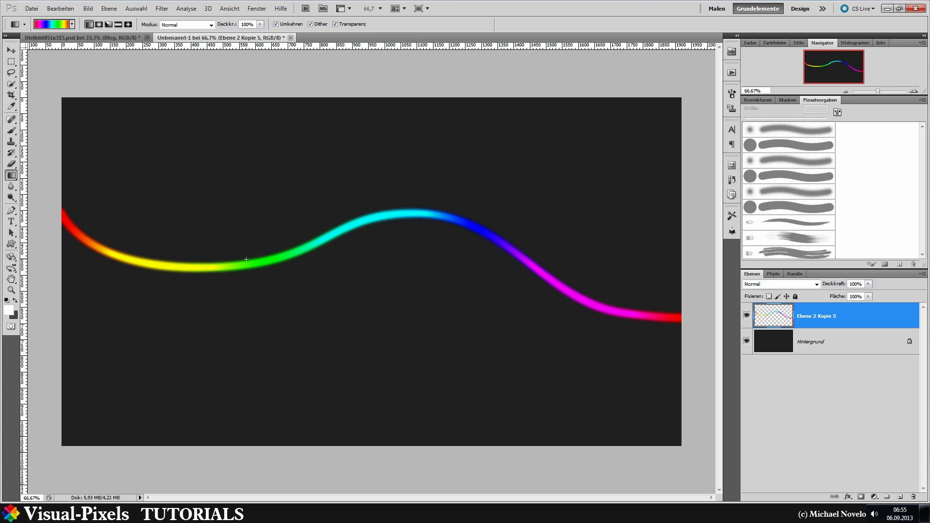
- Duplicate Ebene 2 Kopie 5 and blur the copy with a 12,0 px Gaussian radius
left_click_drag(862, 322, 866, 319)
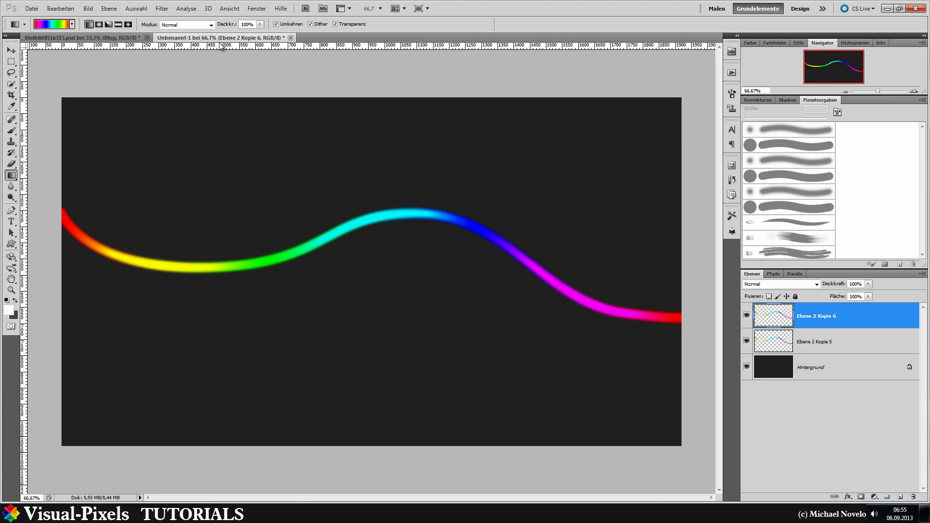
left_click(161, 9)
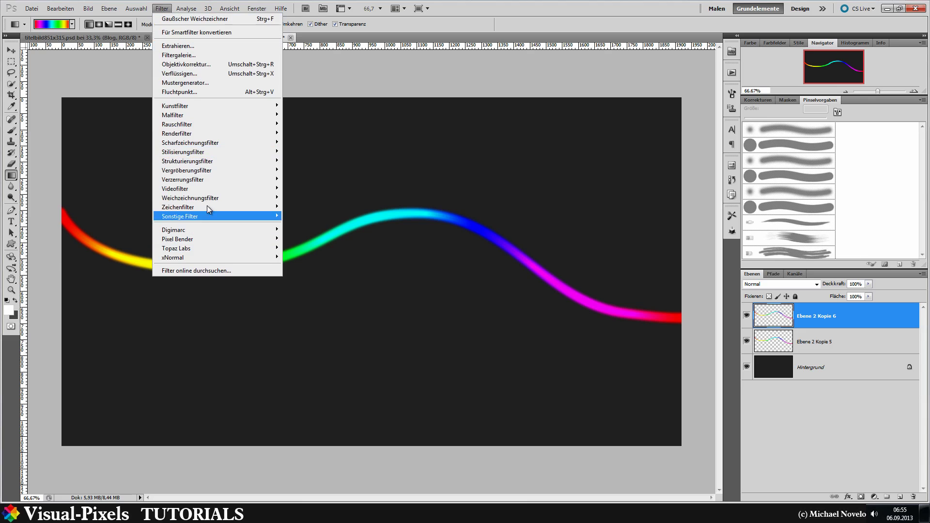
mouse_move(205, 197)
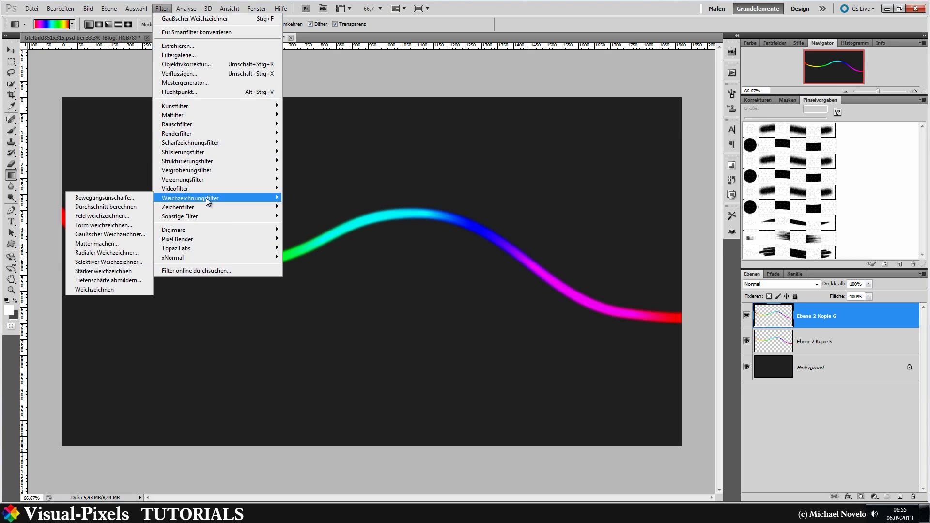
left_click(96, 234)
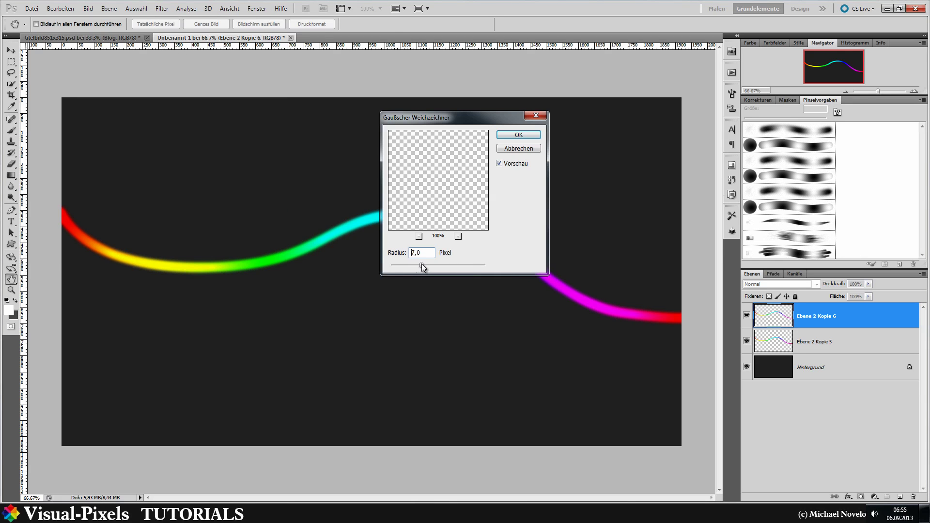
left_click(423, 267)
left_click_drag(432, 264, 432, 263)
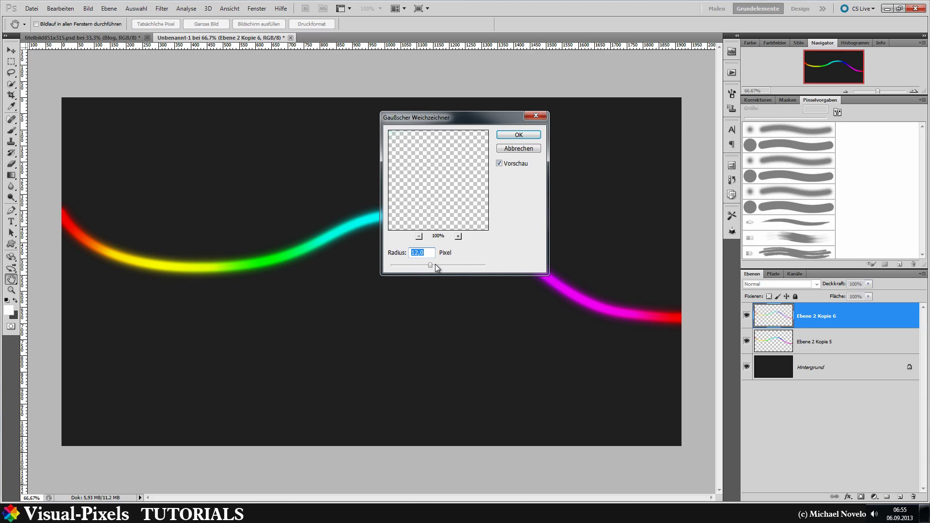
left_click(518, 135)
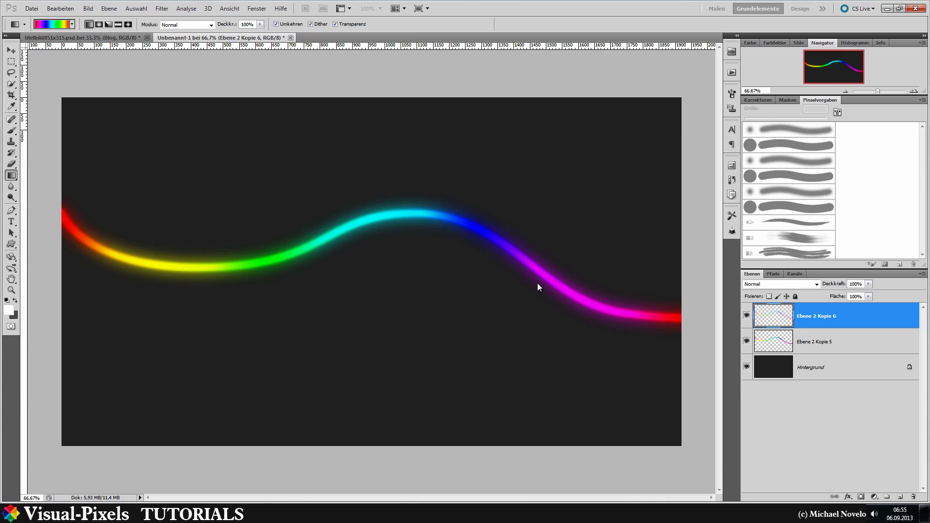